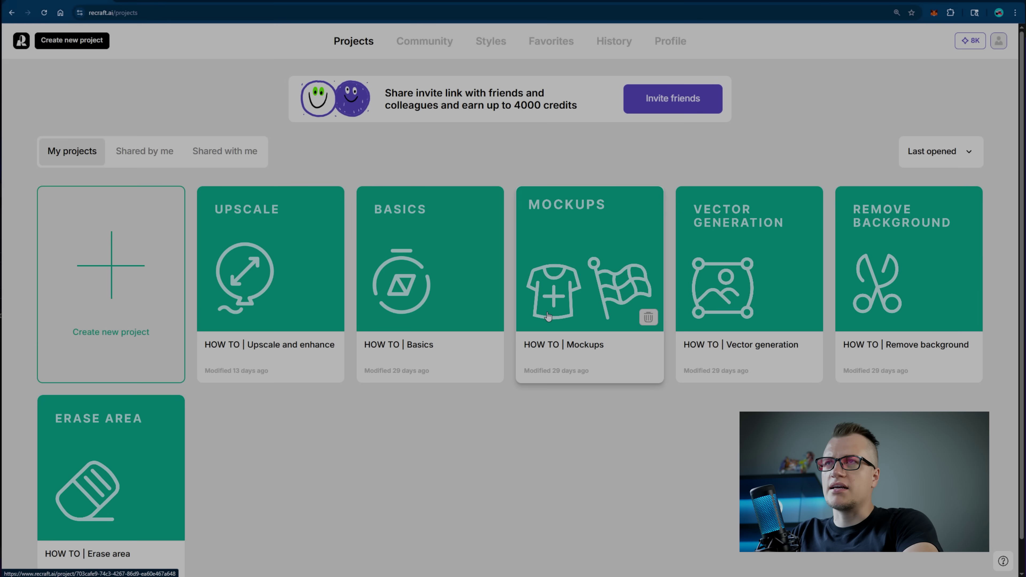
- Browse My projects and open the empty Untitled project
{"action": "scroll", "coordinate": [548, 318], "scroll_direction": "down", "scroll_amount": 1}
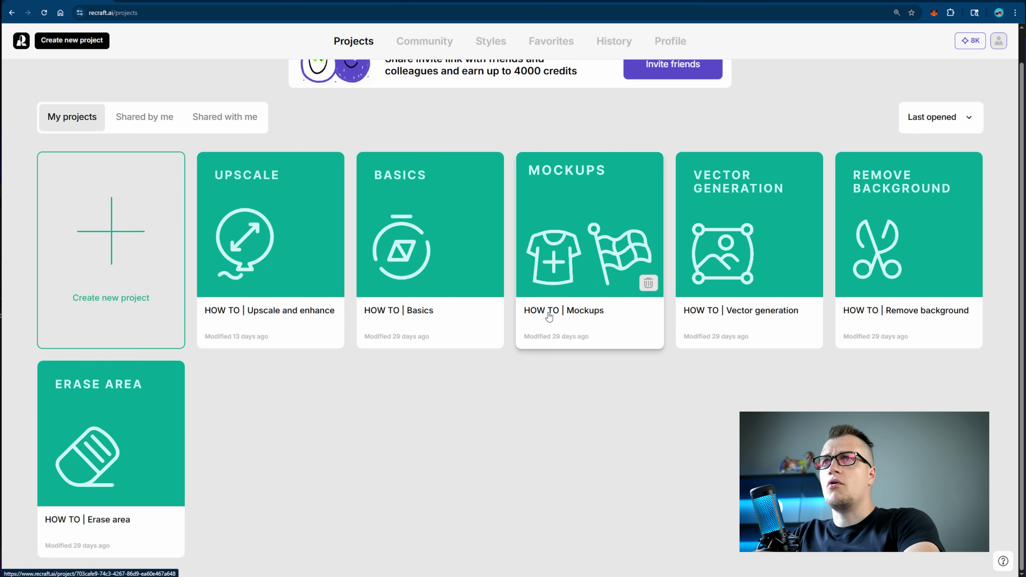
{"action": "scroll", "coordinate": [352, 280], "scroll_direction": "up", "scroll_amount": 1}
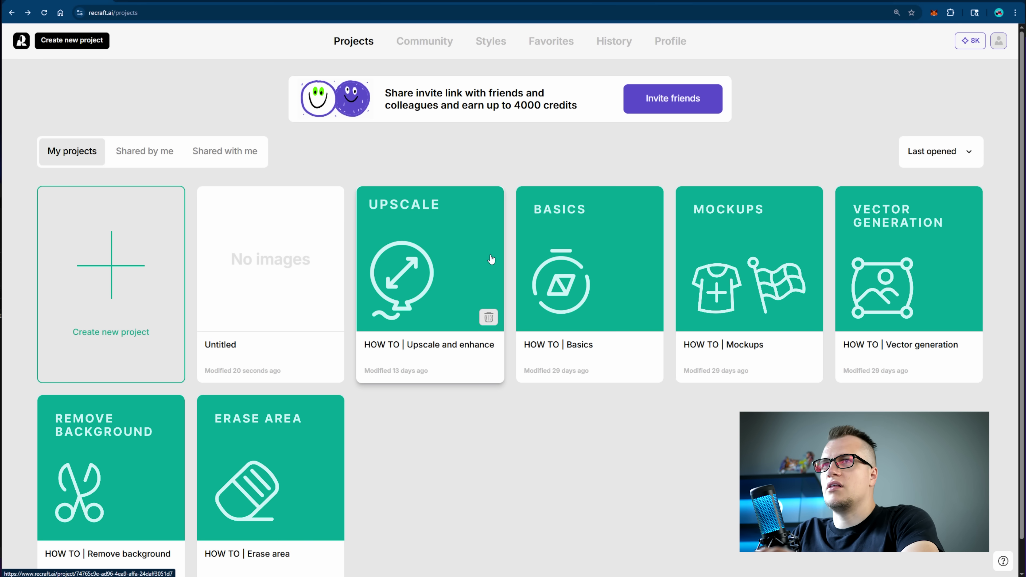
{"action": "scroll", "coordinate": [491, 260], "scroll_direction": "down", "scroll_amount": 1}
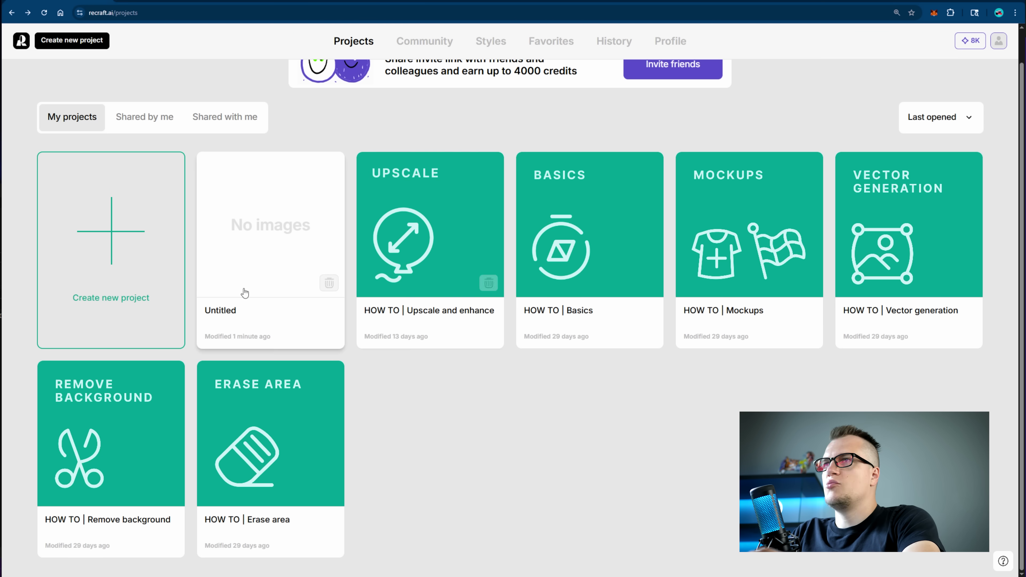
{"action": "left_click", "coordinate": [101, 237]}
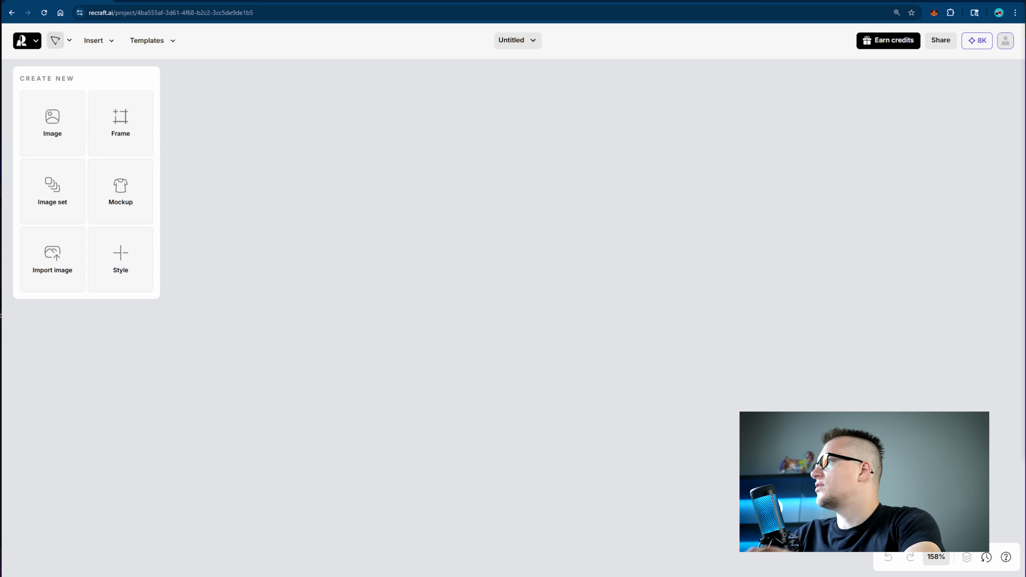
- Add a new image with the prompt 'cute fuzzy shark in a tank'
{"action": "left_click", "coordinate": [55, 127]}
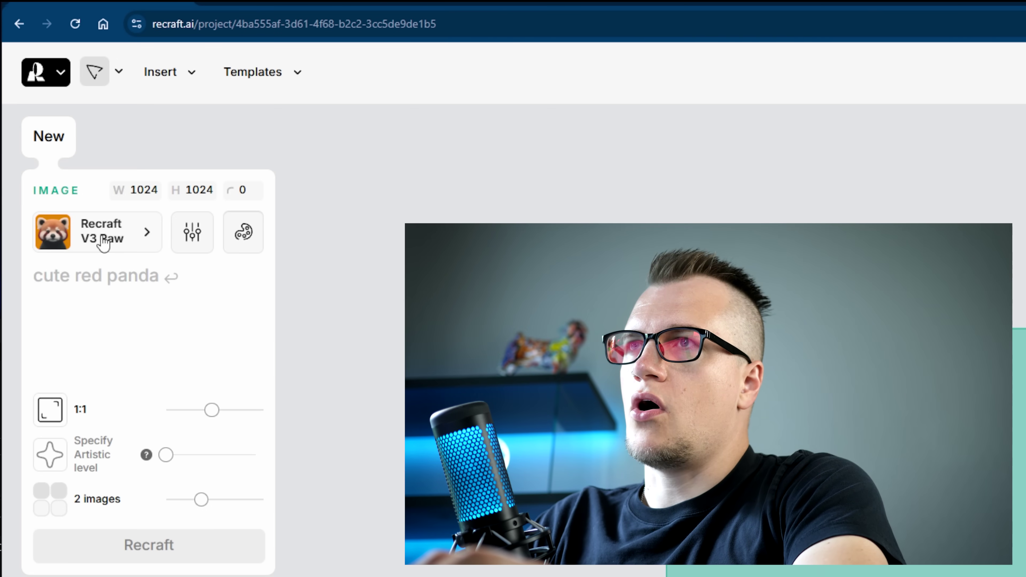
{"action": "left_click", "coordinate": [131, 305]}
{"action": "type", "text": "cute f"}
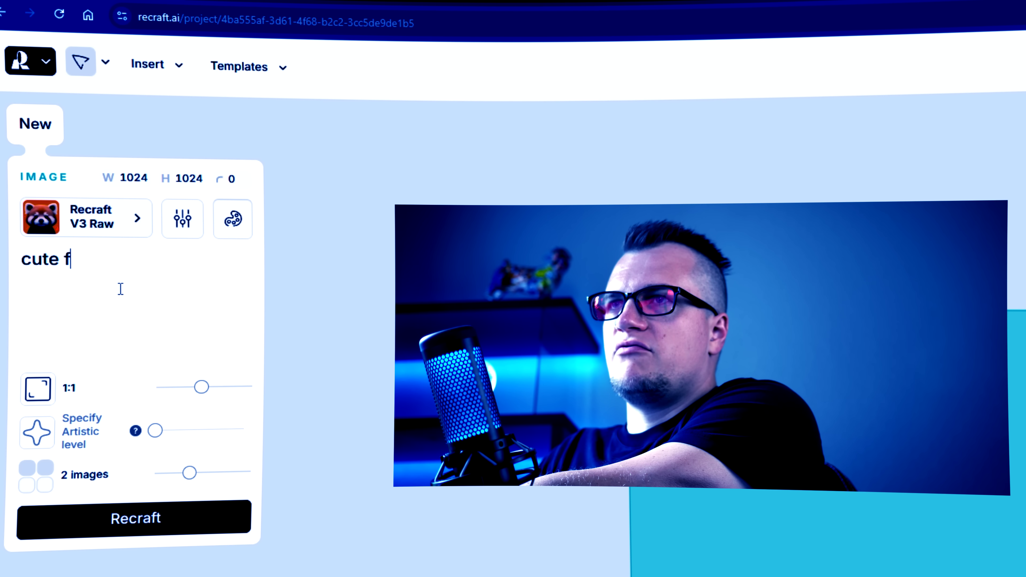
{"action": "type", "text": "uzzy shark in a tan"}
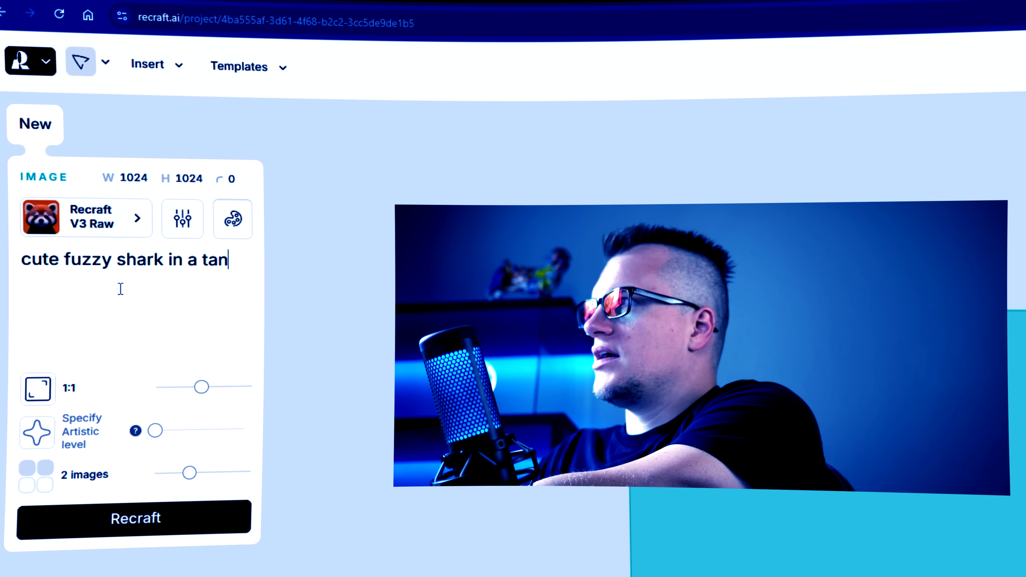
{"action": "type", "text": "k"}
- Set the image to 16:9, Expressive artistic level and four images
{"action": "left_click_drag", "start_coordinate": [201, 387], "coordinate": [196, 387]}
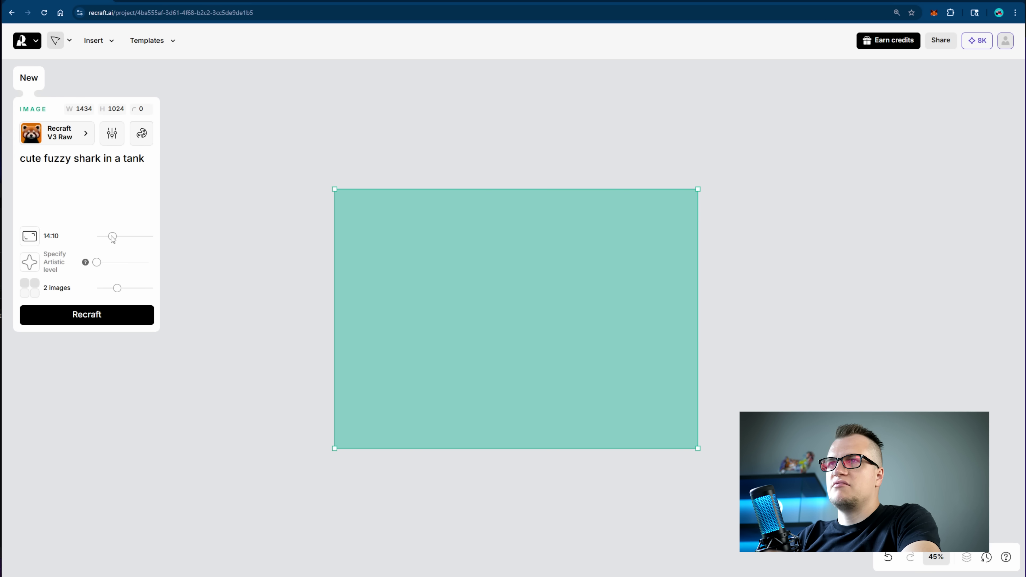
{"action": "mouse_move", "coordinate": [113, 237]}
{"action": "left_mouse_down"}
{"action": "mouse_move", "coordinate": [128, 236]}
{"action": "mouse_move", "coordinate": [105, 238]}
{"action": "left_mouse_up"}
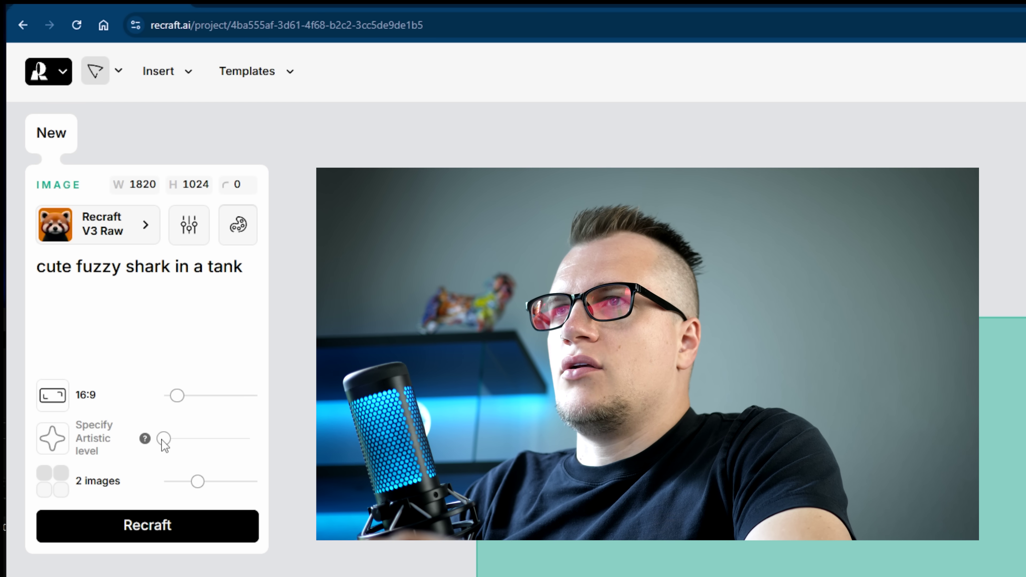
{"action": "left_click_drag", "start_coordinate": [96, 262], "coordinate": [139, 262]}
{"action": "mouse_move", "coordinate": [234, 436]}
{"action": "left_mouse_down"}
{"action": "mouse_move", "coordinate": [268, 440]}
{"action": "mouse_move", "coordinate": [218, 439]}
{"action": "left_mouse_up"}
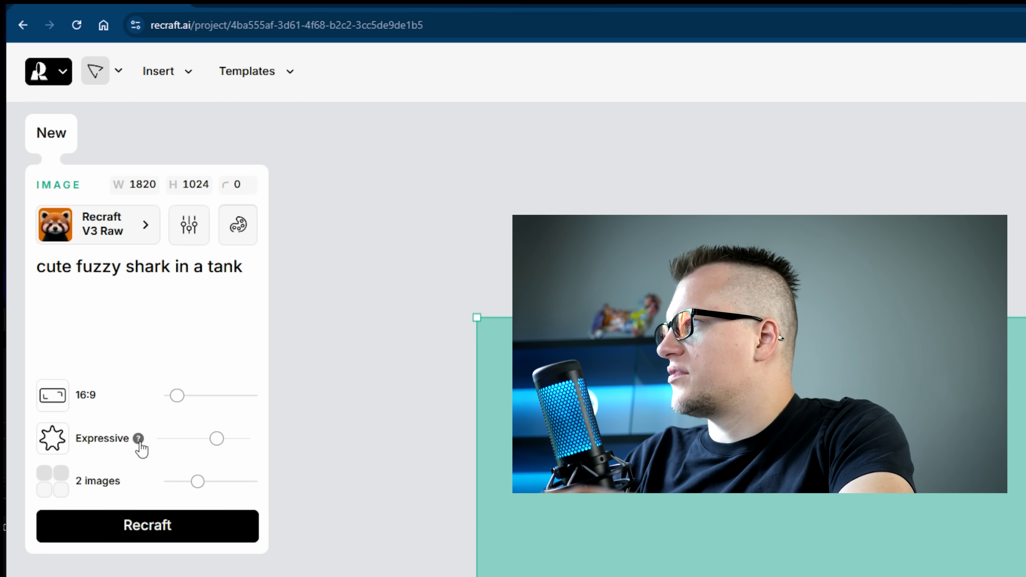
{"action": "mouse_move", "coordinate": [139, 441]}
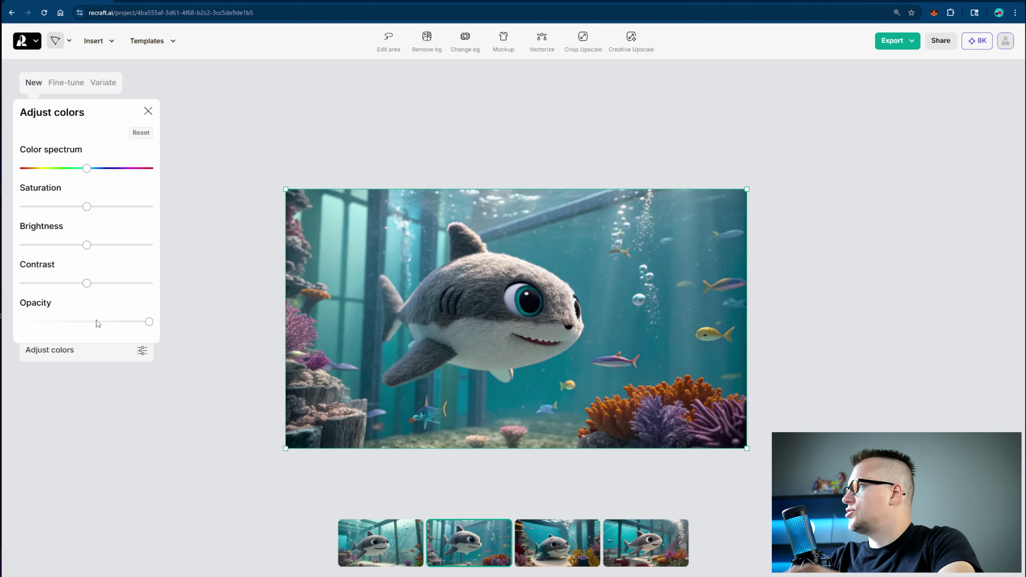
- Raise the shark picture's saturation and contrast, then switch to Fine-tune
{"action": "mouse_move", "coordinate": [93, 171]}
{"action": "left_mouse_down"}
{"action": "mouse_move", "coordinate": [108, 169]}
{"action": "mouse_move", "coordinate": [88, 169]}
{"action": "left_mouse_up"}
{"action": "left_click_drag", "start_coordinate": [87, 206], "coordinate": [101, 209]}
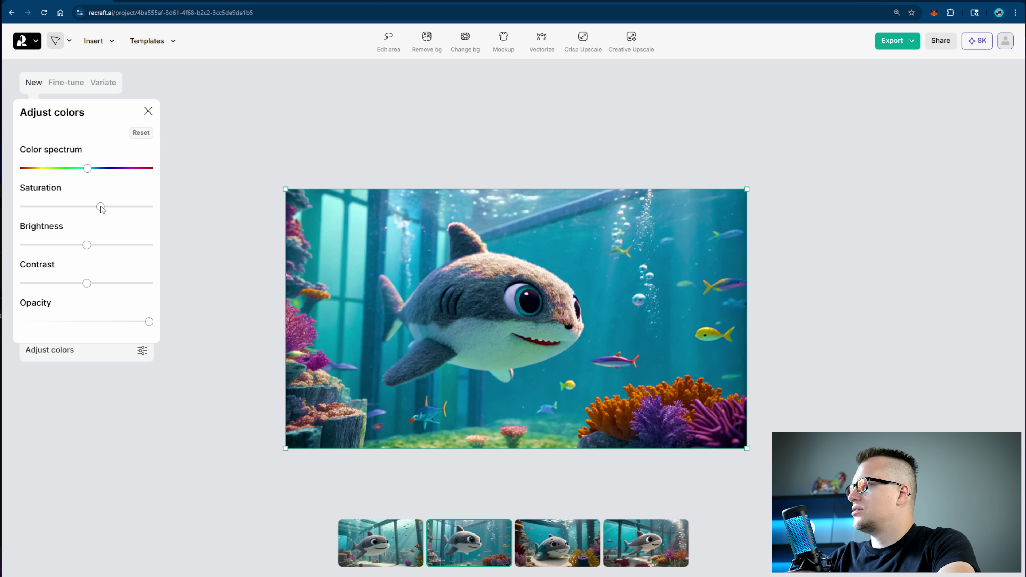
{"action": "left_click_drag", "start_coordinate": [87, 283], "coordinate": [95, 284]}
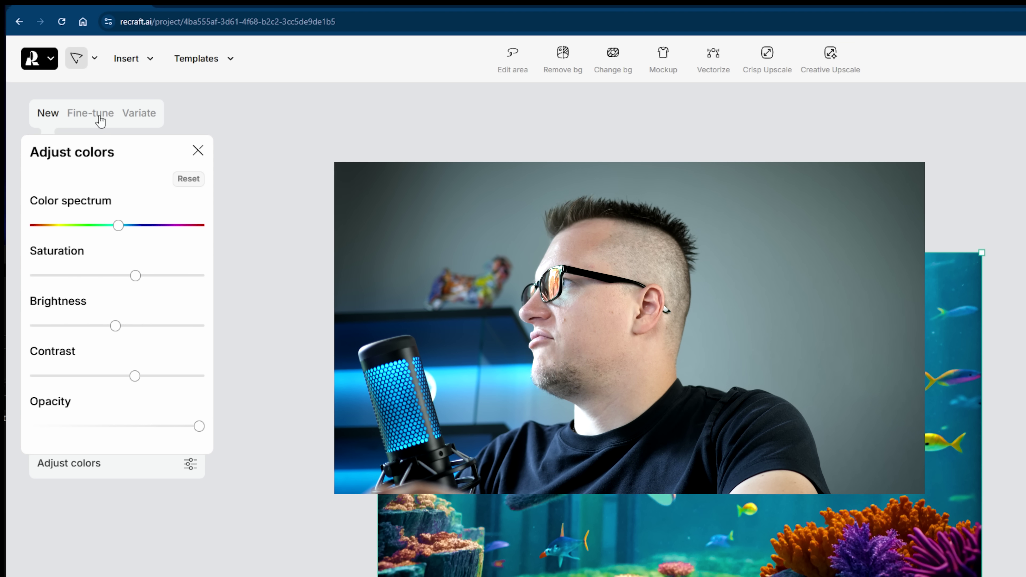
{"action": "left_click", "coordinate": [101, 114]}
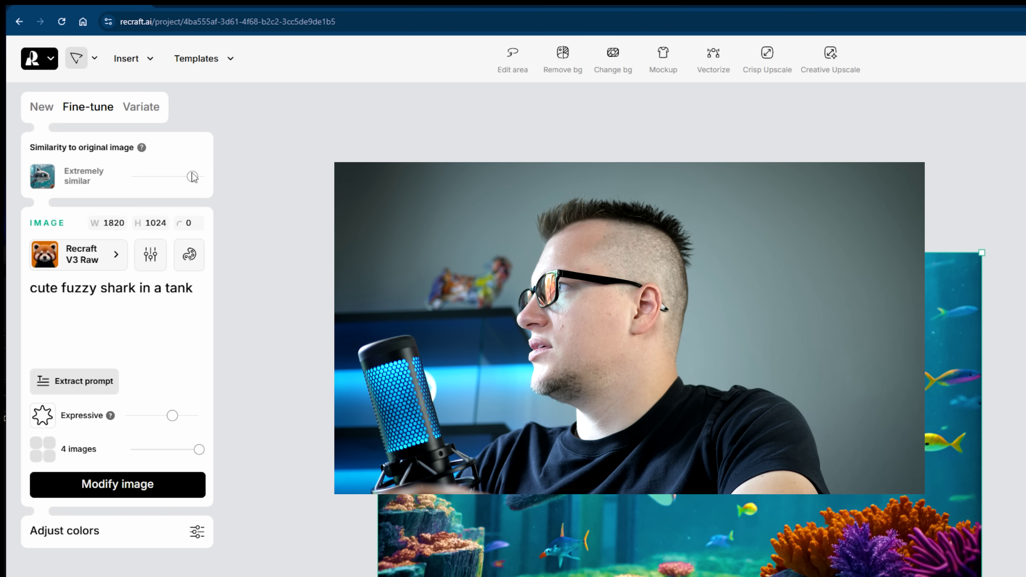
- Add 'with a hat' to the prompt and view the fourth hat-wearing shark variant
{"action": "left_click", "coordinate": [103, 289]}
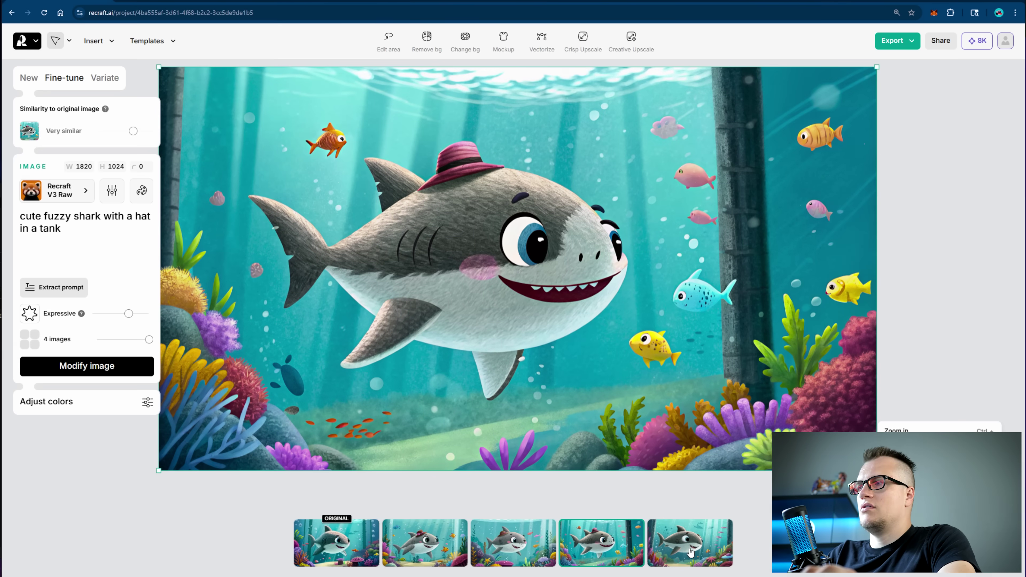
{"action": "left_click", "coordinate": [512, 546]}
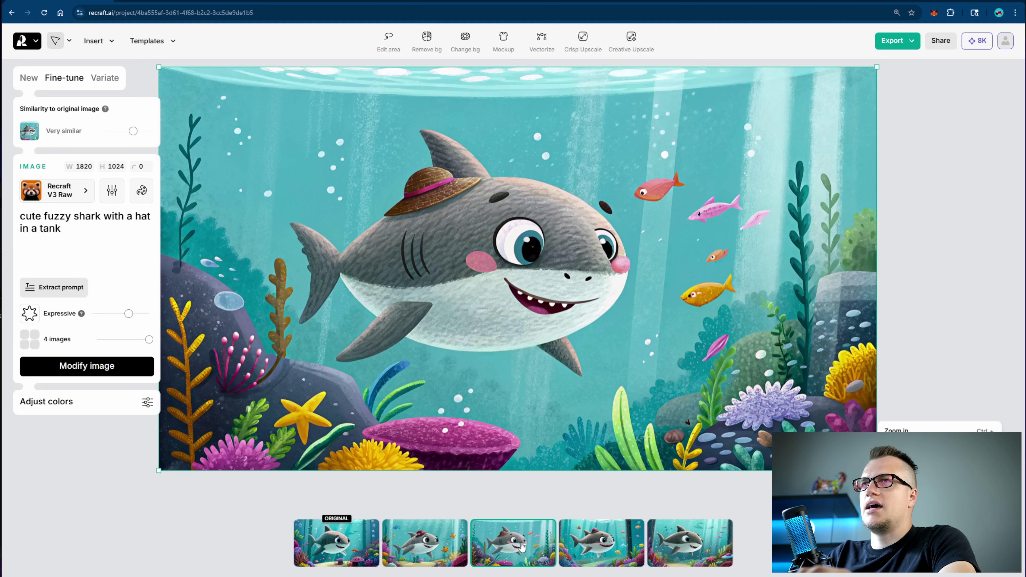
{"action": "left_click", "coordinate": [585, 548]}
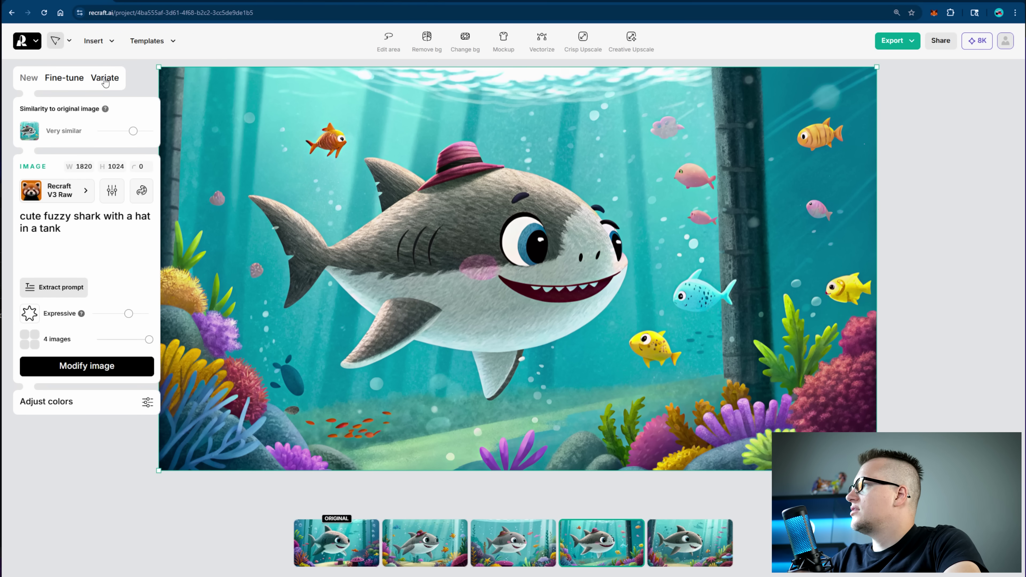
- Regenerate the hat-wearing shark in the Vector art style and check its export formats
{"action": "left_click", "coordinate": [109, 78]}
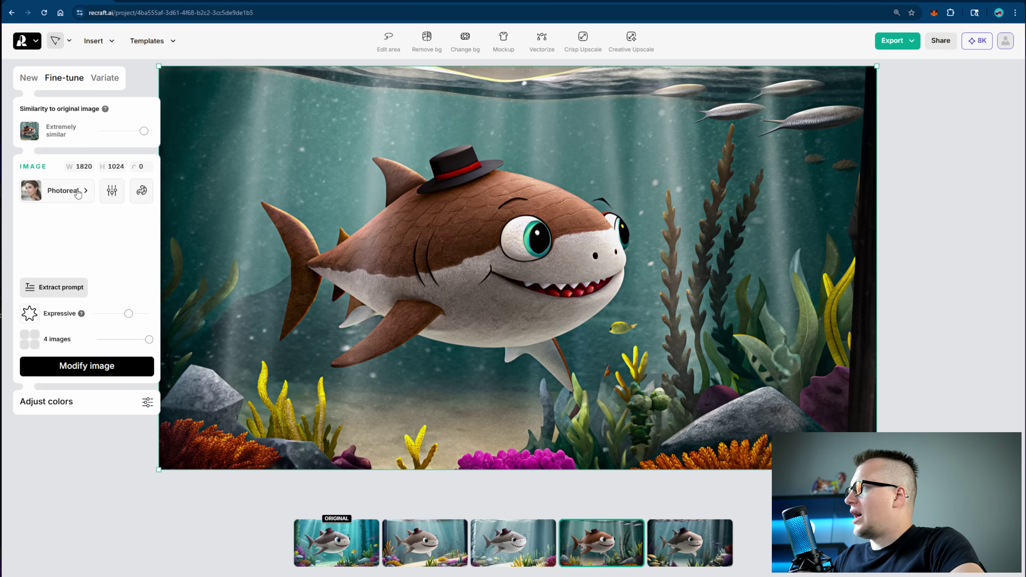
{"action": "left_click", "coordinate": [80, 195]}
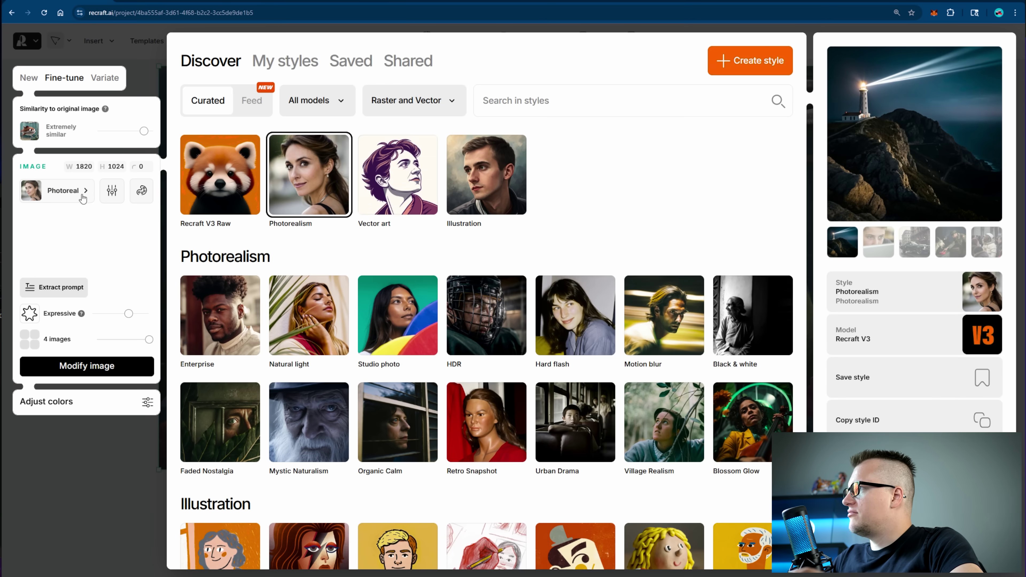
{"action": "left_click", "coordinate": [403, 185]}
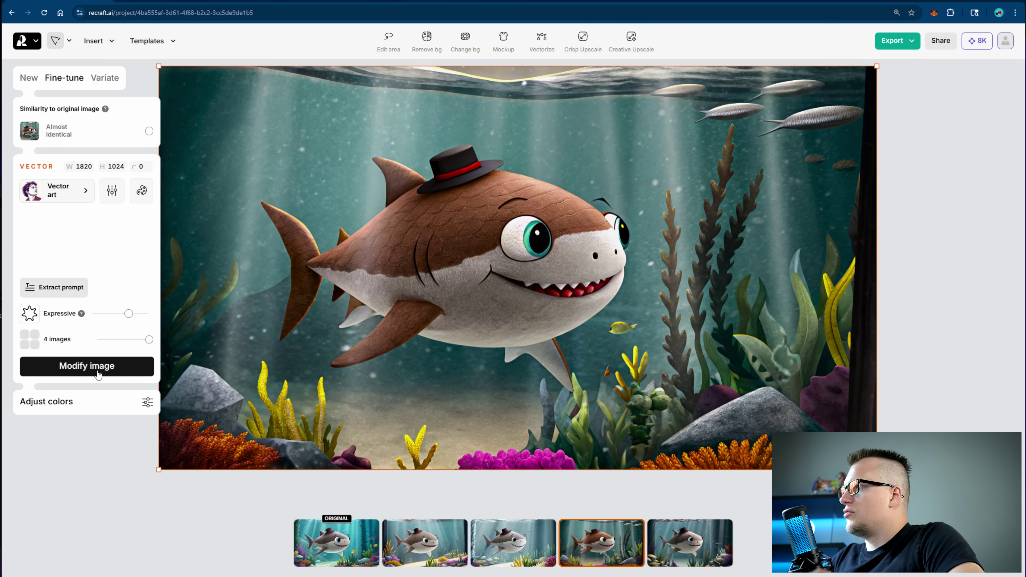
{"action": "left_click", "coordinate": [98, 374]}
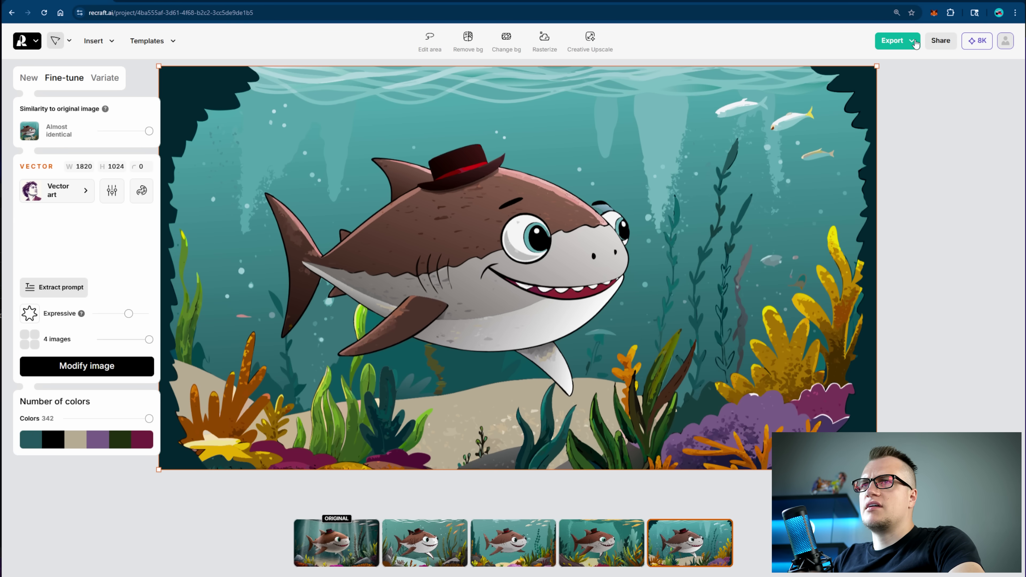
{"action": "left_click", "coordinate": [914, 42]}
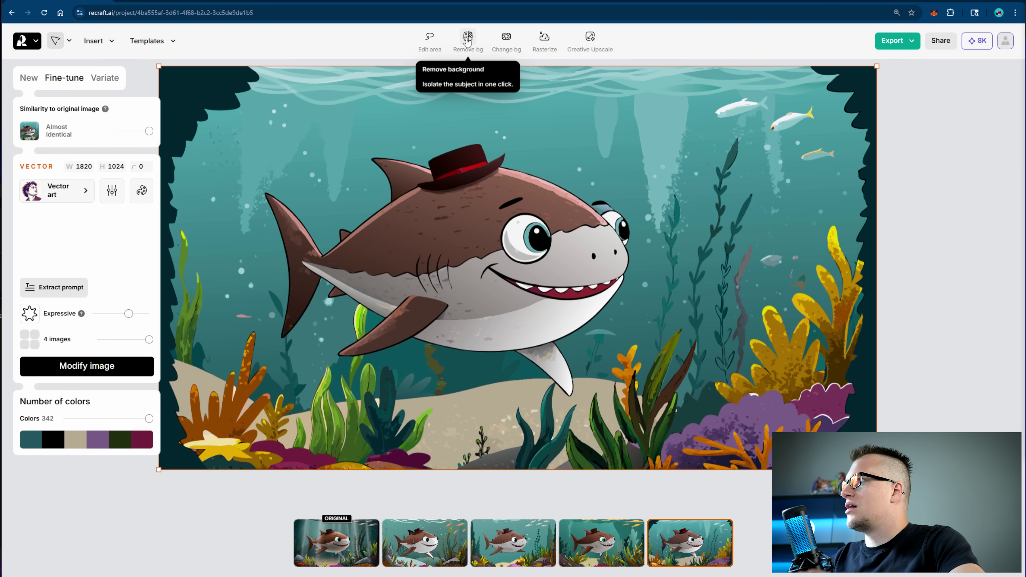
- Remove the shark's background, reduce its colours and generate Simple 'shark logo' variants
{"action": "left_click", "coordinate": [468, 41]}
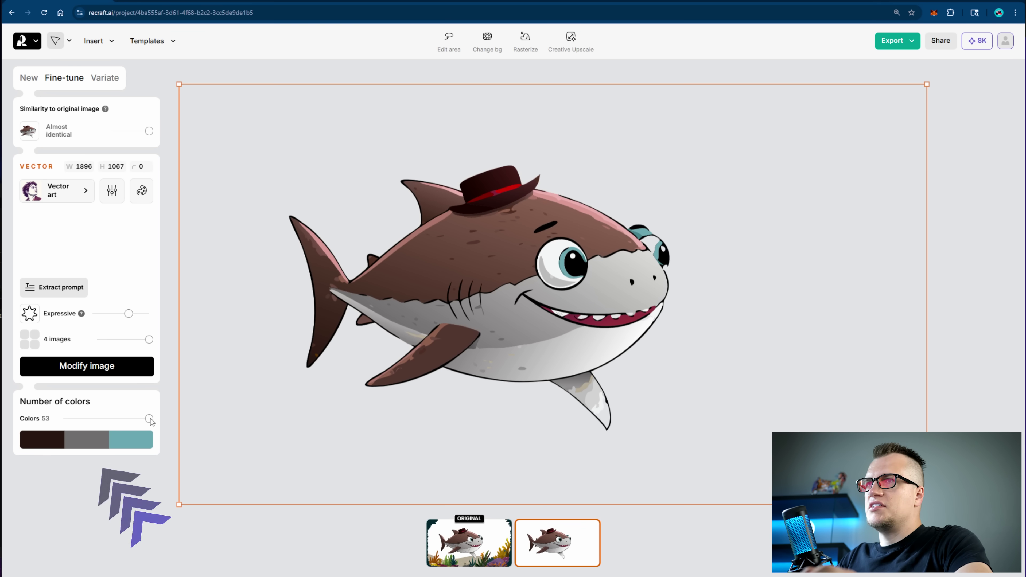
{"action": "left_click_drag", "start_coordinate": [150, 420], "coordinate": [75, 420]}
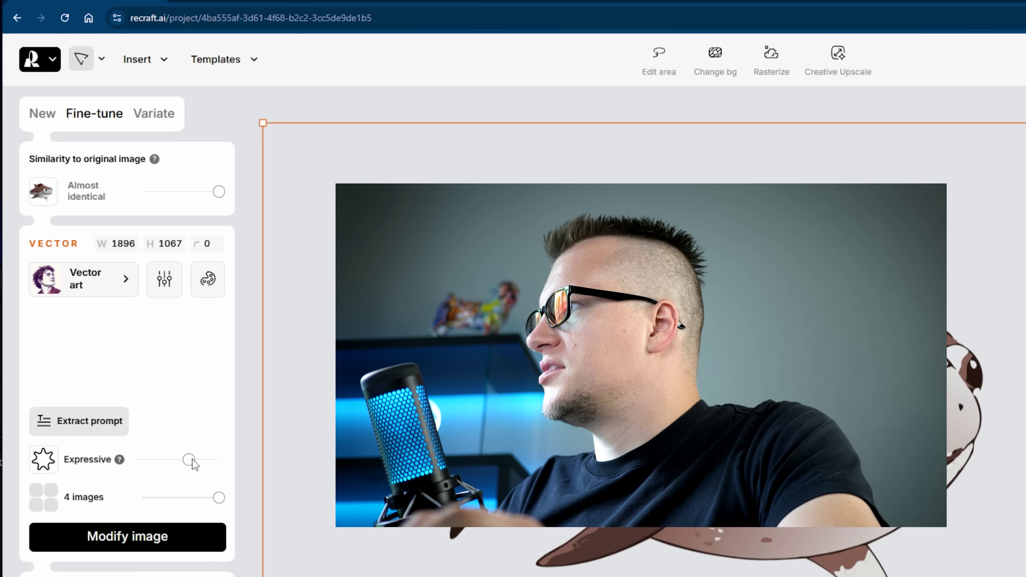
{"action": "left_click_drag", "start_coordinate": [192, 459], "coordinate": [152, 464]}
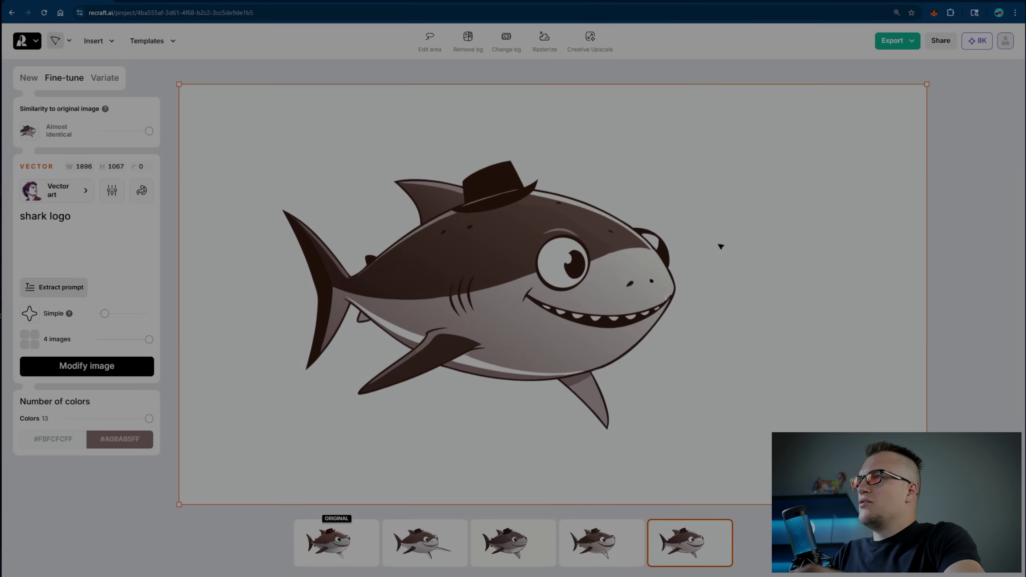
- Recolour the shark logo with a blue 5-colour palette and apply the Illustration style
{"action": "left_click", "coordinate": [119, 439]}
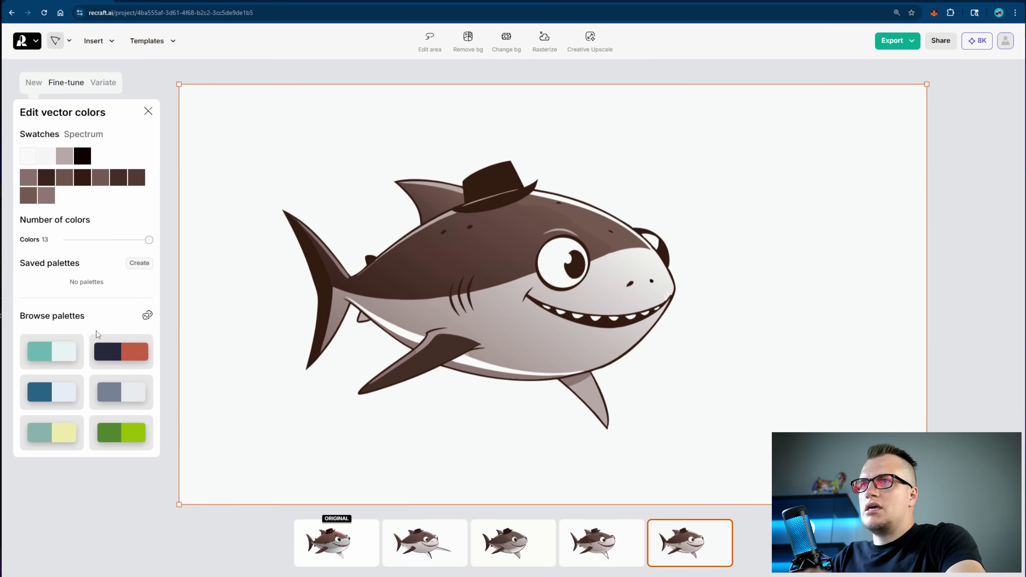
{"action": "left_click", "coordinate": [121, 362]}
{"action": "left_click", "coordinate": [64, 396]}
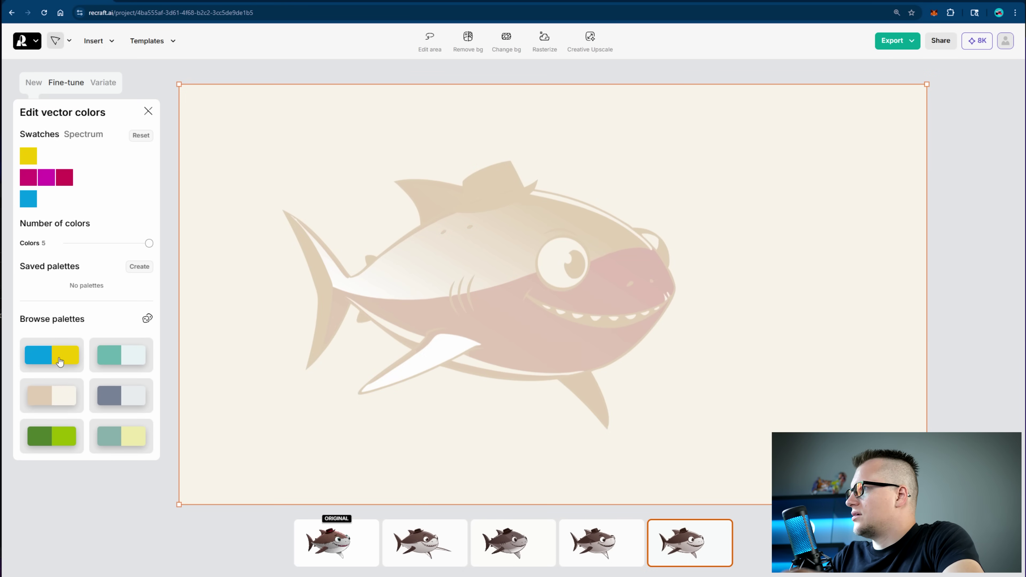
{"action": "left_click", "coordinate": [52, 355]}
{"action": "left_click", "coordinate": [122, 436]}
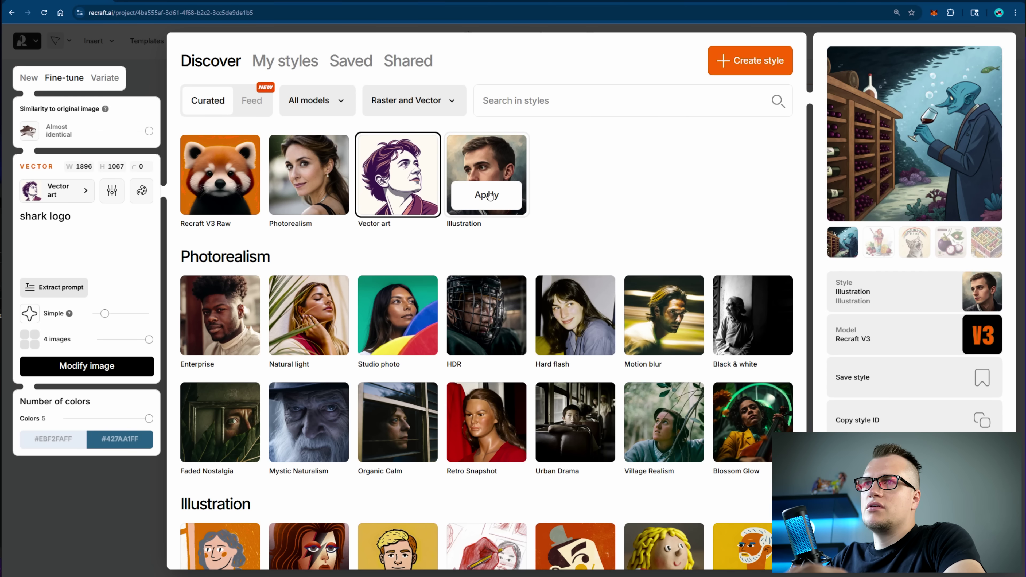
{"action": "left_click", "coordinate": [486, 195]}
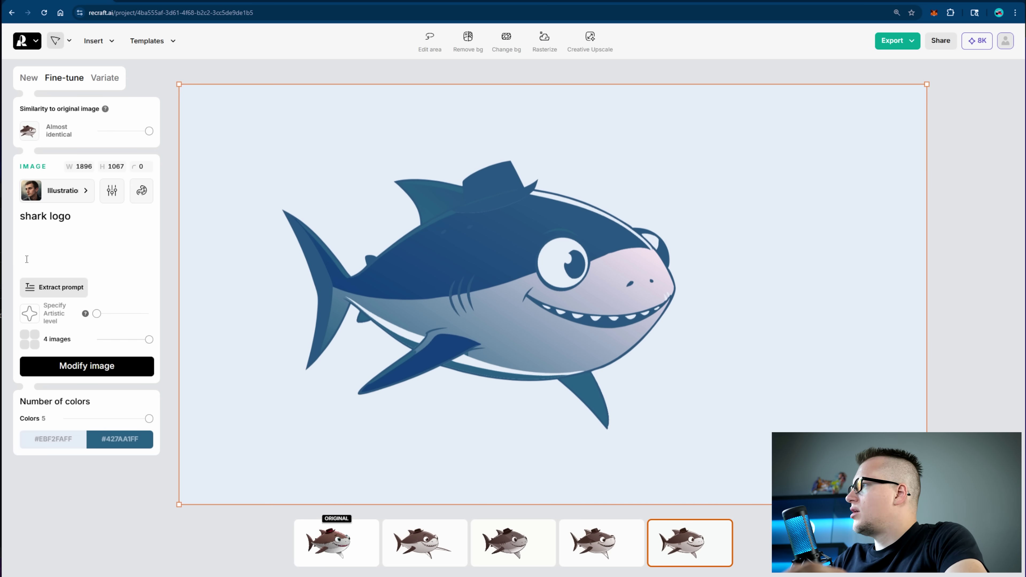
- Generate the sleek shark gliding through a bioluminescent underwater city and pick the fourth variant
{"action": "key", "text": "ctrl+a"}
{"action": "type", "text": "A sleek "}
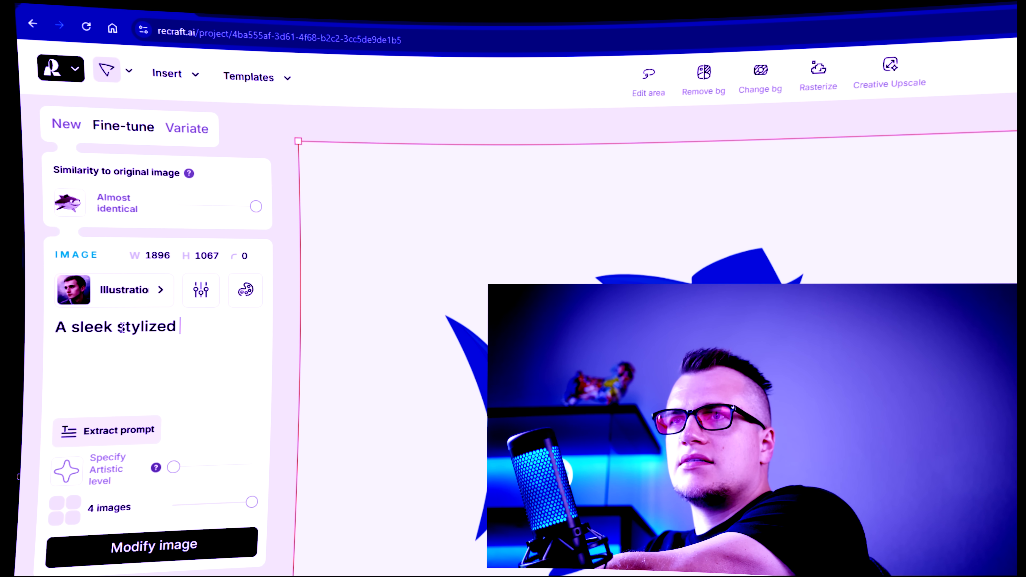
{"action": "type", "text": "stylized shark gliding through a futuristic underwater city lit b"}
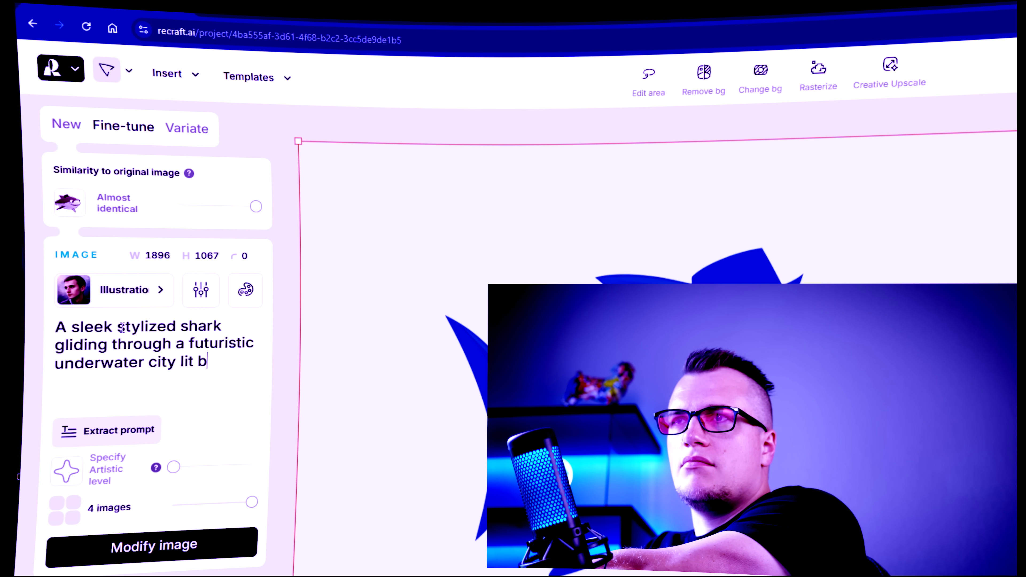
{"action": "type", "text": "mi"}
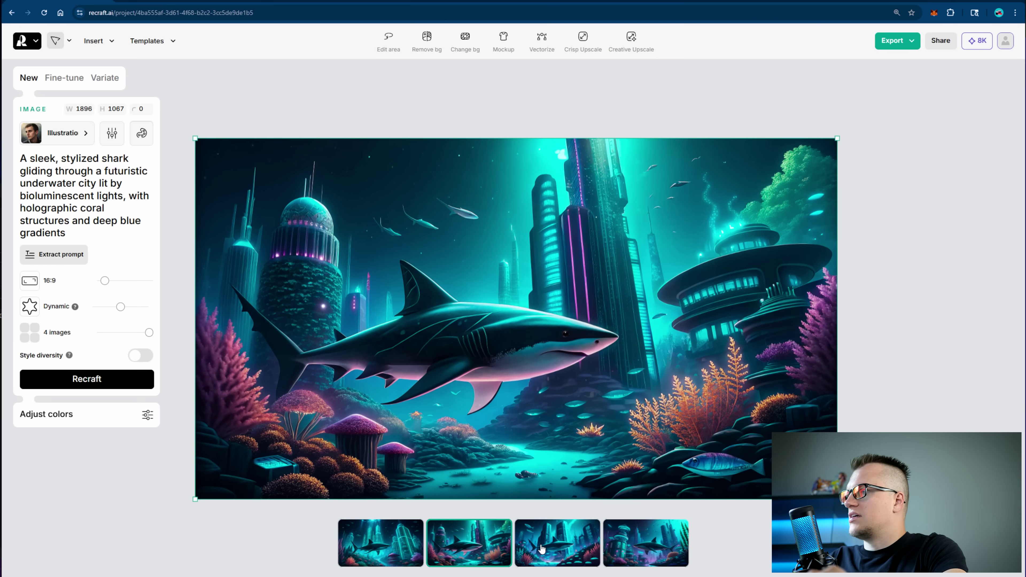
{"action": "left_click", "coordinate": [541, 549]}
{"action": "left_click", "coordinate": [653, 535]}
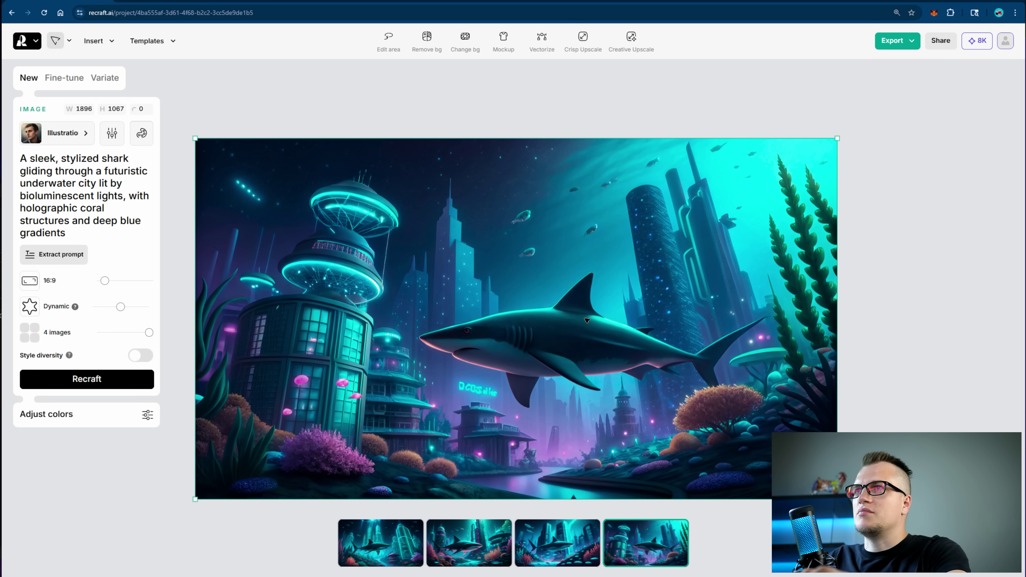
{"action": "left_click", "coordinate": [59, 81]}
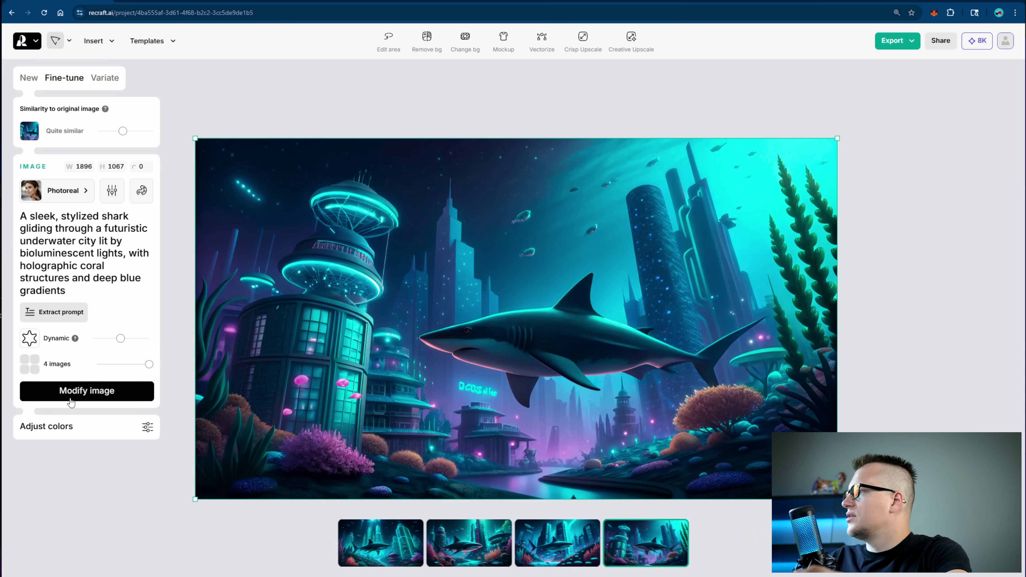
- Regenerate the underwater city image in the Faded Nostalgia style
{"action": "left_click", "coordinate": [71, 400]}
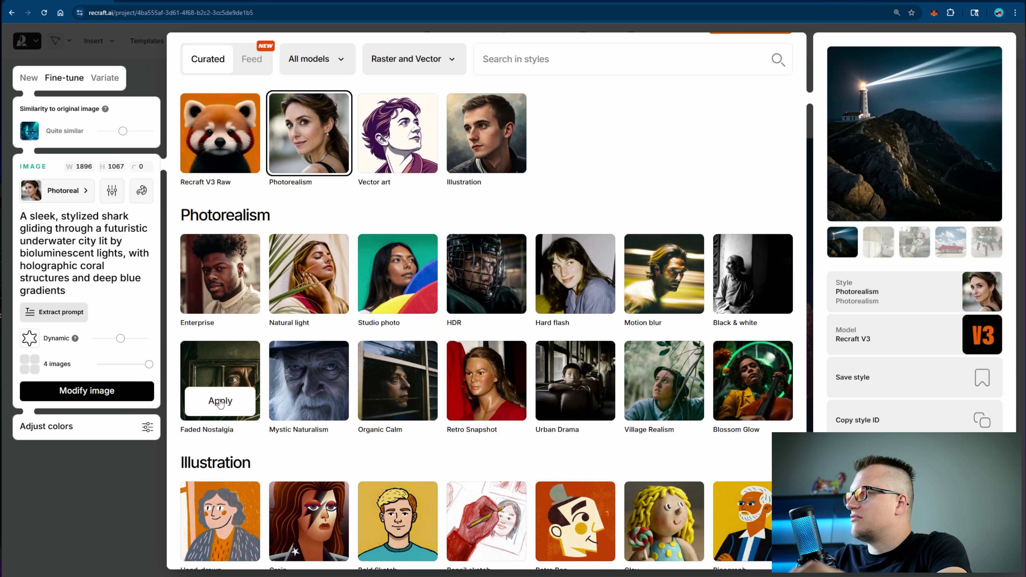
{"action": "left_click", "coordinate": [221, 402]}
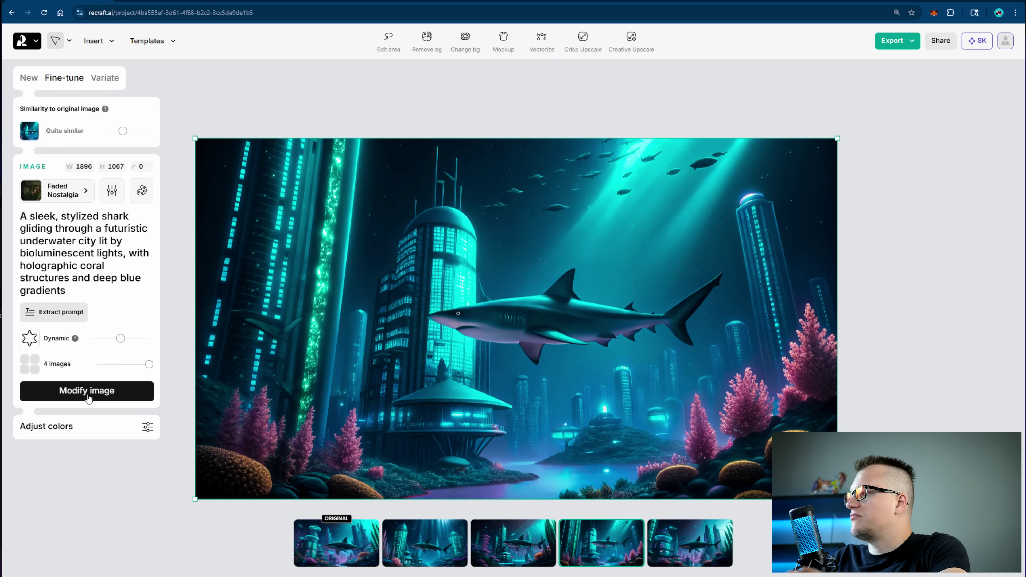
{"action": "left_click", "coordinate": [88, 397]}
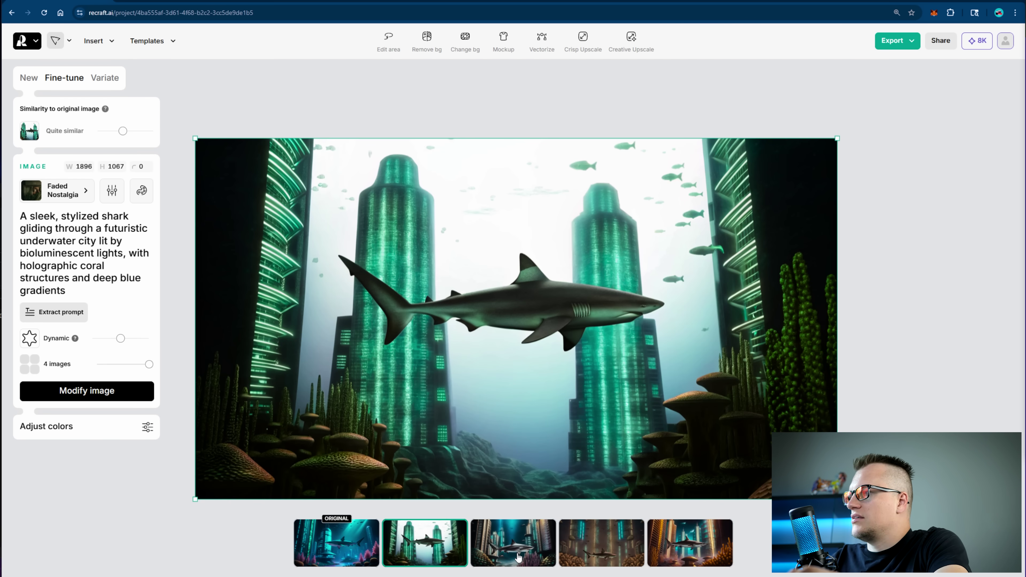
- Compare the fine-tuned variants and keep the one with two glowing green towers
{"action": "left_click", "coordinate": [520, 556]}
{"action": "left_click", "coordinate": [583, 552]}
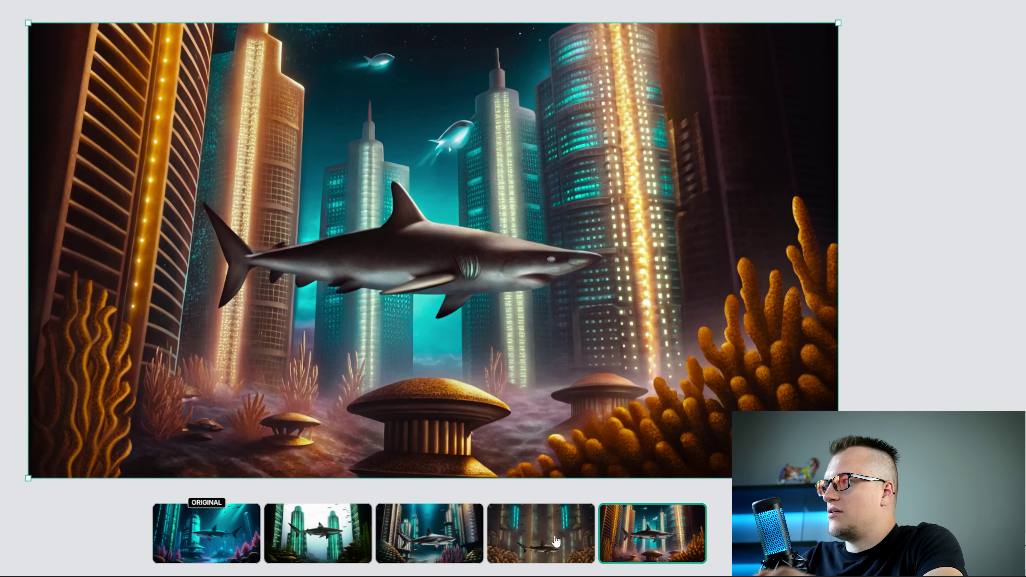
{"action": "left_click", "coordinate": [556, 541]}
{"action": "left_click", "coordinate": [404, 543]}
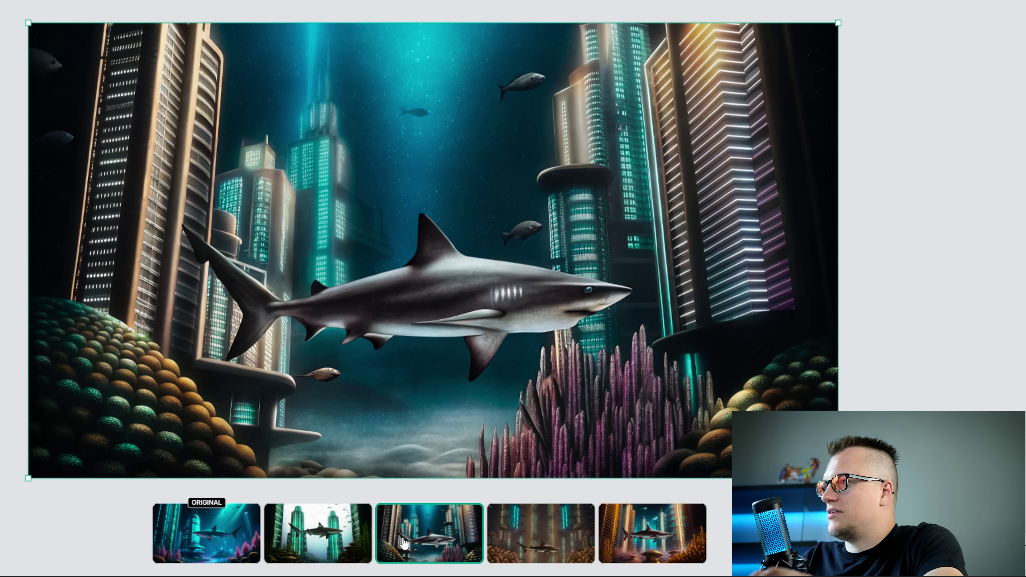
{"action": "left_click", "coordinate": [367, 543]}
{"action": "left_click", "coordinate": [97, 41]}
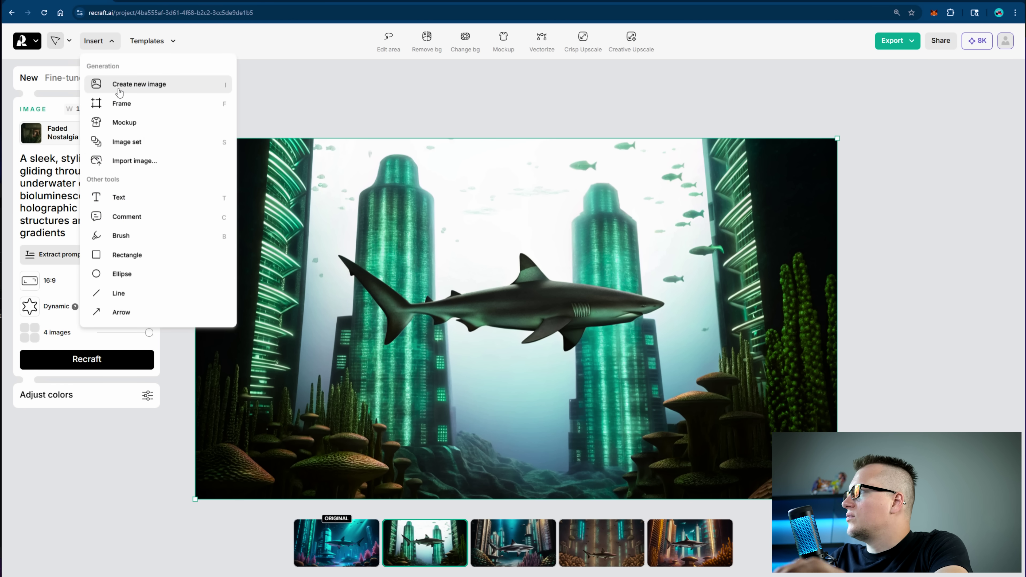
- Import the portrait photo of a man in a cap and creatively upscale it to 5640 × 2972
{"action": "left_click", "coordinate": [130, 165]}
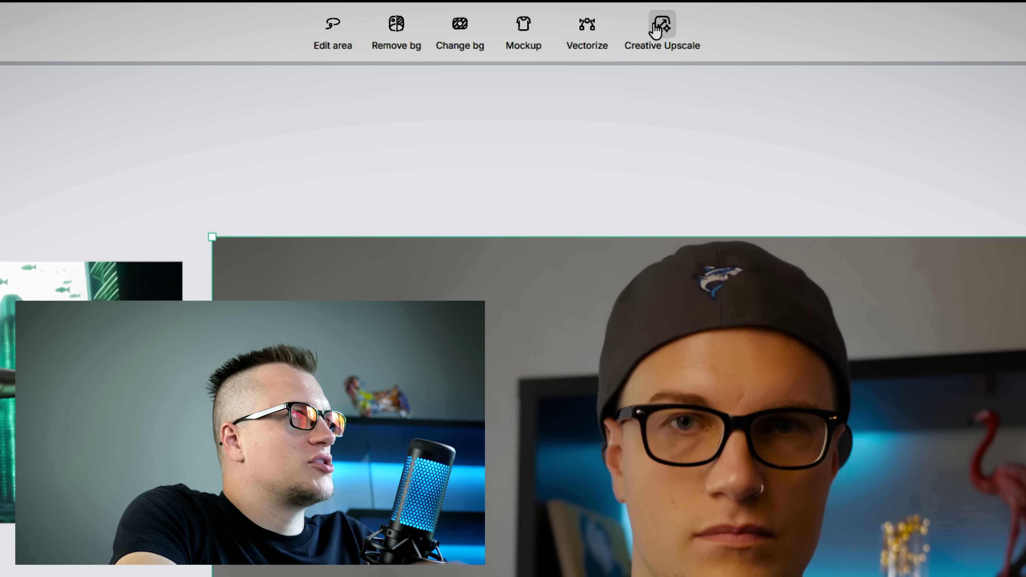
{"action": "mouse_move", "coordinate": [669, 36]}
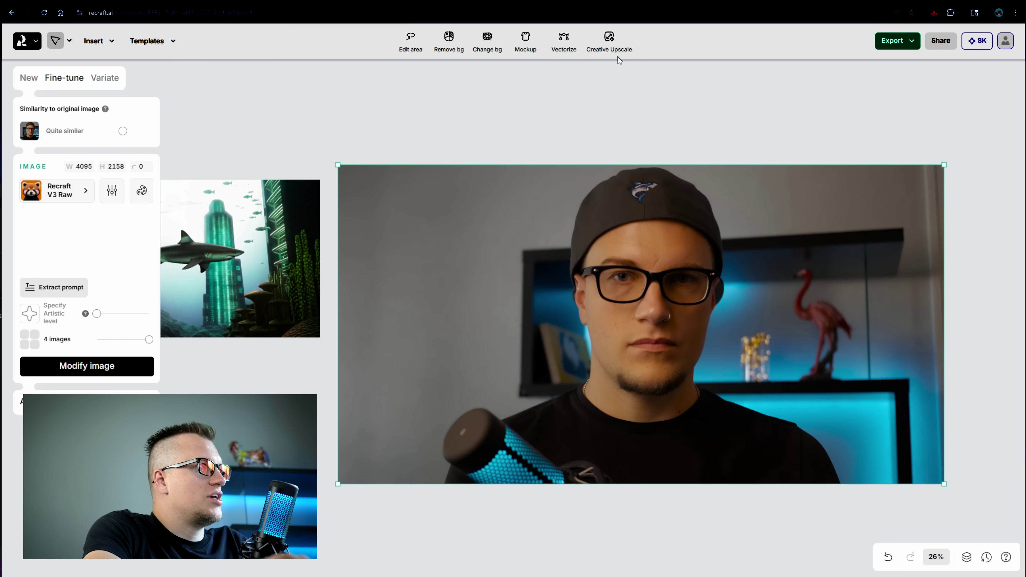
{"action": "left_click", "coordinate": [664, 34]}
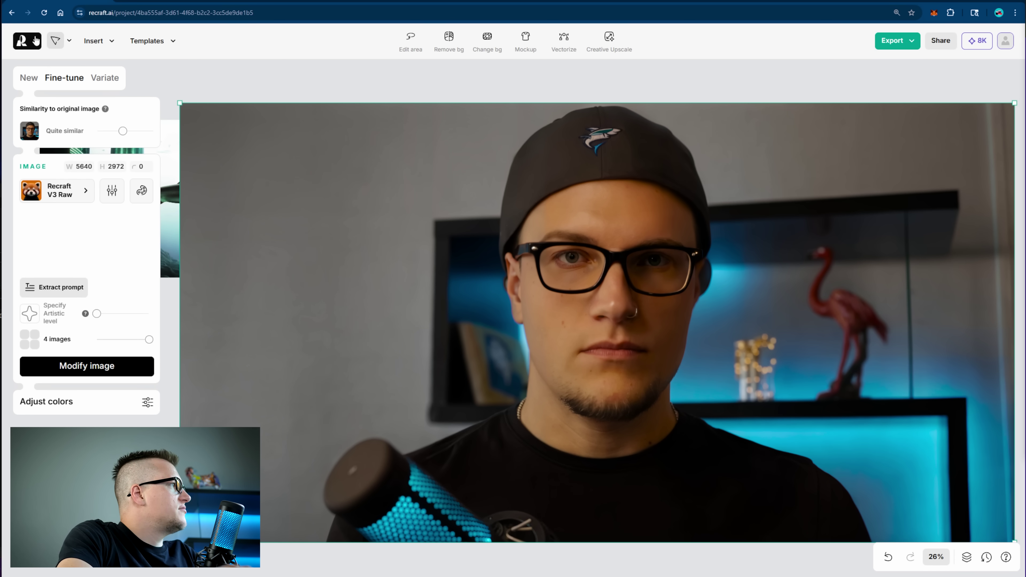
- Generate the Punk Graphic SHARK NUMBERS 1 million subscribers poster inside the frame
{"action": "left_click", "coordinate": [36, 41]}
{"action": "left_click", "coordinate": [70, 40]}
{"action": "left_click", "coordinate": [70, 40]}
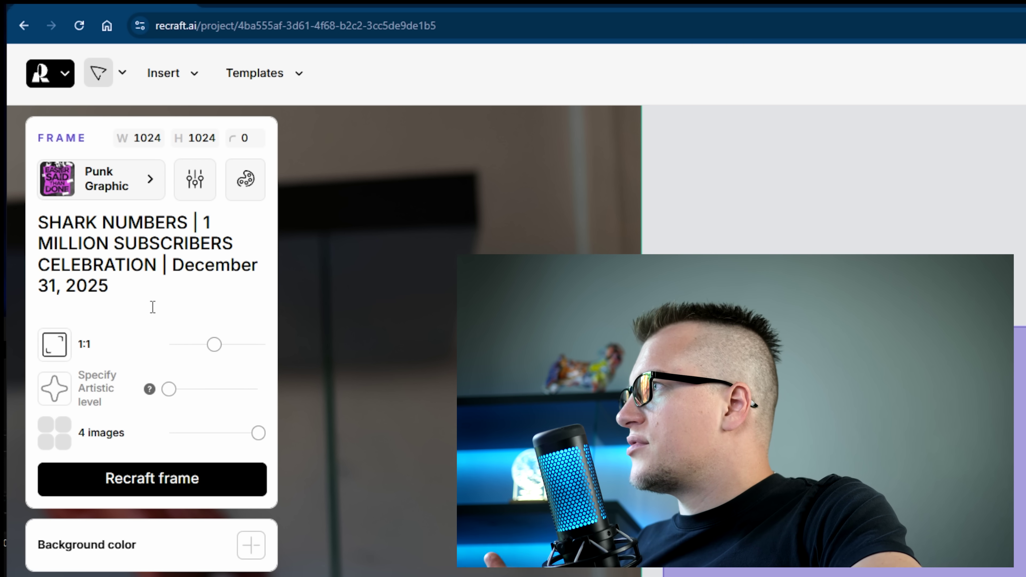
{"action": "left_click", "coordinate": [206, 483]}
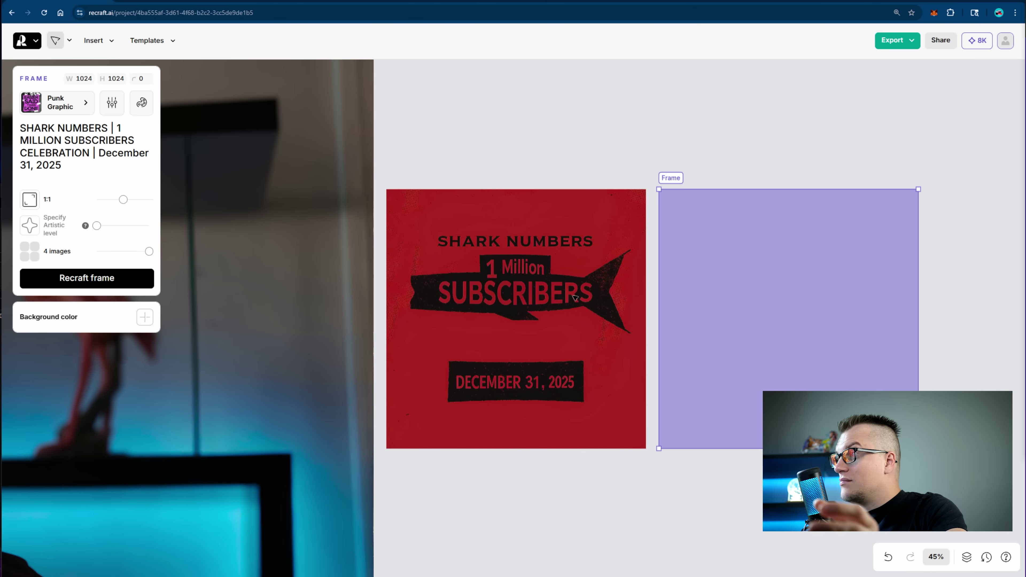
- Keep the teal fin poster variant and move the empty frame beside it
{"action": "left_click", "coordinate": [575, 298]}
{"action": "key", "text": "shift+2"}
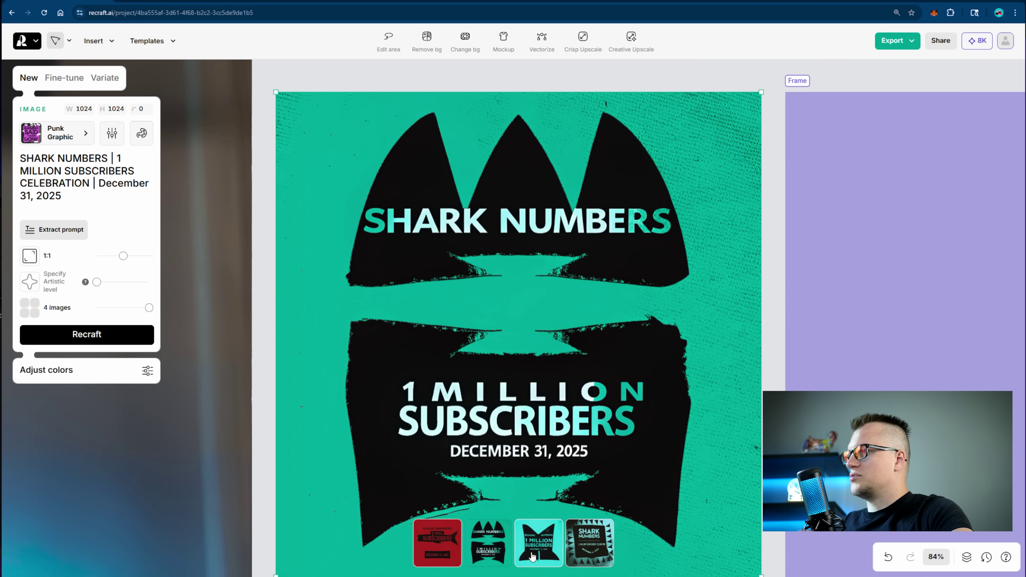
{"action": "left_click", "coordinate": [533, 557]}
{"action": "key", "text": "shift+1"}
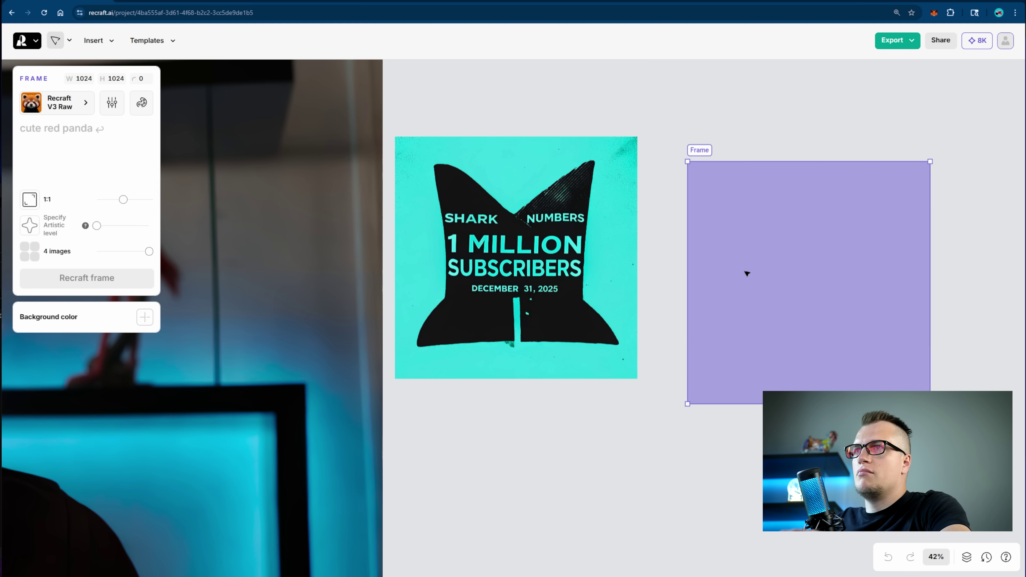
{"action": "left_click_drag", "start_coordinate": [744, 272], "coordinate": [732, 247]}
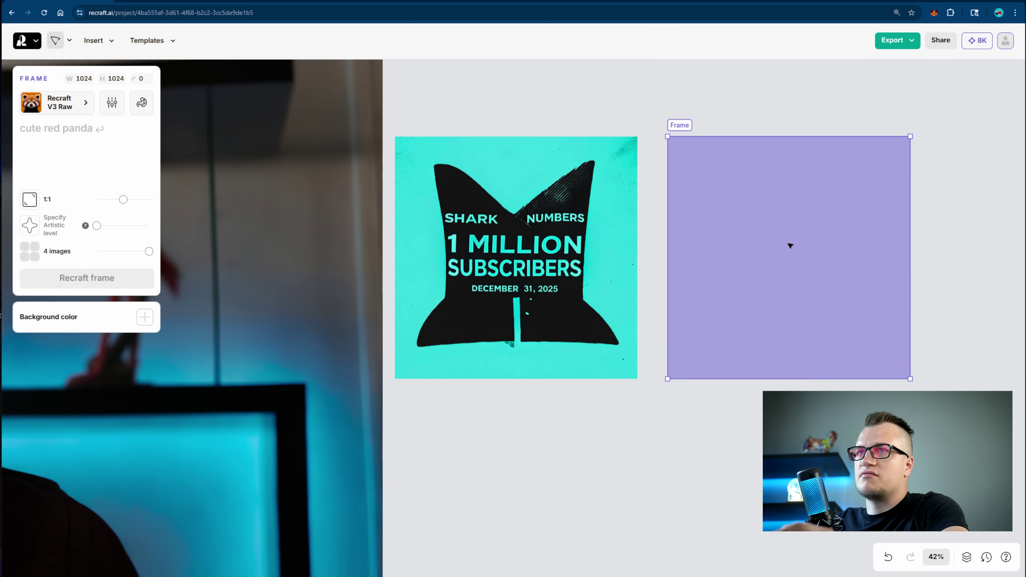
- Paste the SHARK NUMBERS and 1 MILLION SUBSCRIBERS text lines into the purple frame
{"action": "key", "text": "t"}
{"action": "left_click", "coordinate": [715, 184]}
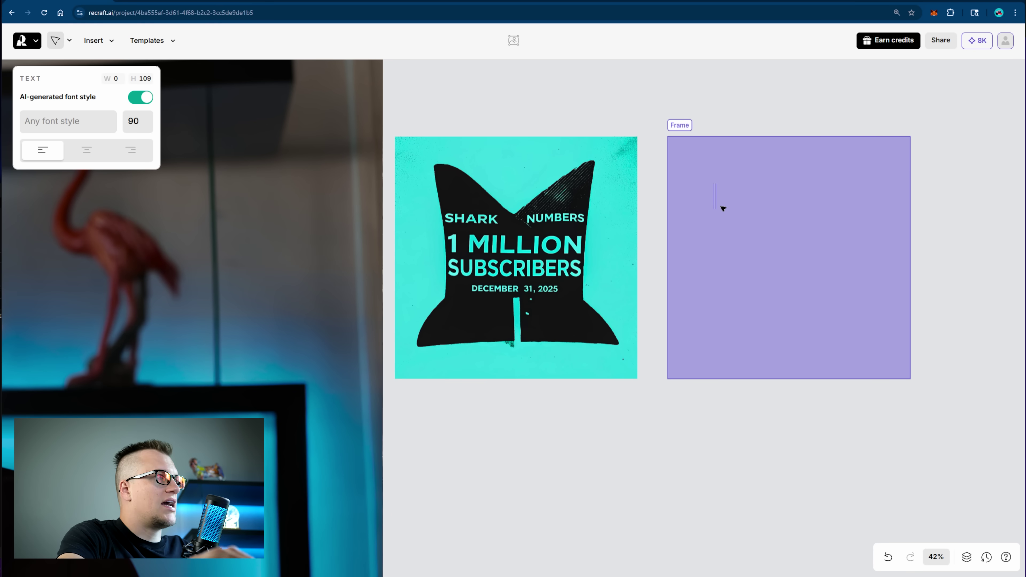
{"action": "type", "text": "SHARK NUMBERS"}
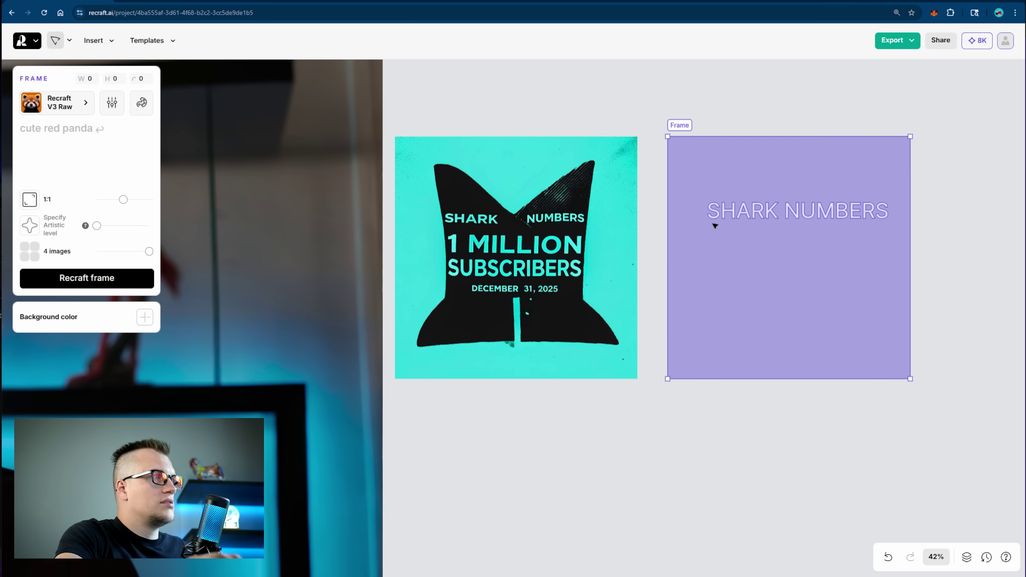
{"action": "key", "text": "ctrl+v"}
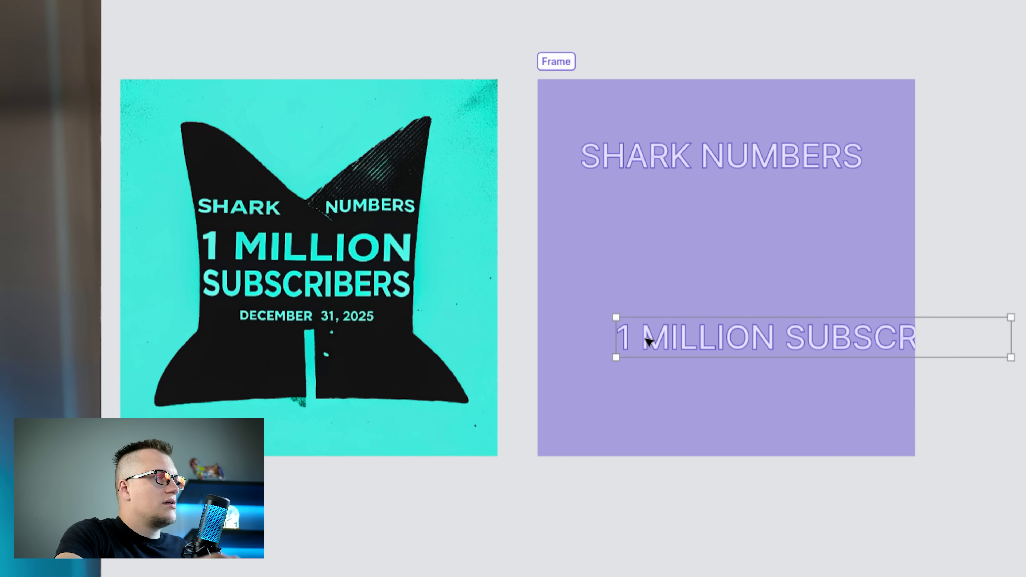
{"action": "left_click_drag", "start_coordinate": [648, 341], "coordinate": [599, 366]}
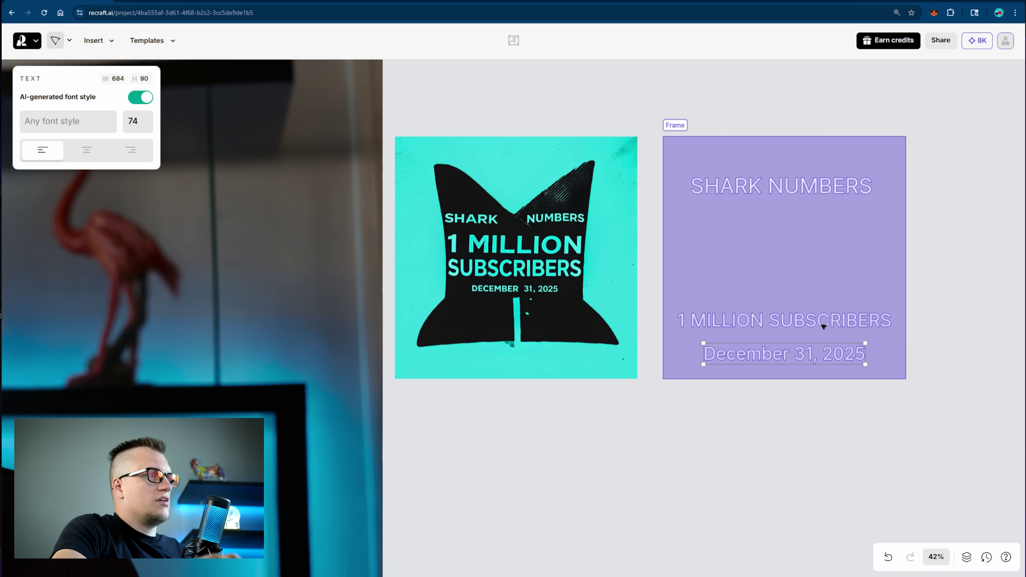
- Enlarge the SHARK NUMBERS heading and select the purple frame
{"action": "left_click", "coordinate": [695, 198]}
{"action": "mouse_move", "coordinate": [690, 199]}
{"action": "left_mouse_down"}
{"action": "mouse_move", "coordinate": [663, 202]}
{"action": "mouse_move", "coordinate": [680, 202]}
{"action": "left_mouse_up"}
{"action": "left_click", "coordinate": [903, 296]}
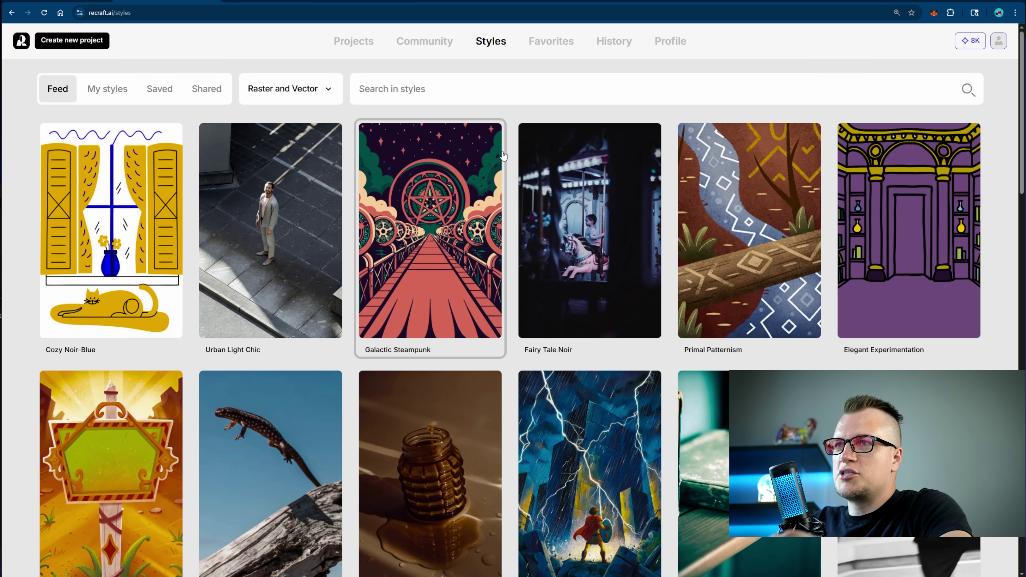
- Scroll the Styles feed down to Modern Tribal Pop, Mechanistic Dreamscape and Triadic Retro Modernism
{"action": "scroll", "coordinate": [503, 155], "scroll_direction": "down", "scroll_amount": 10}
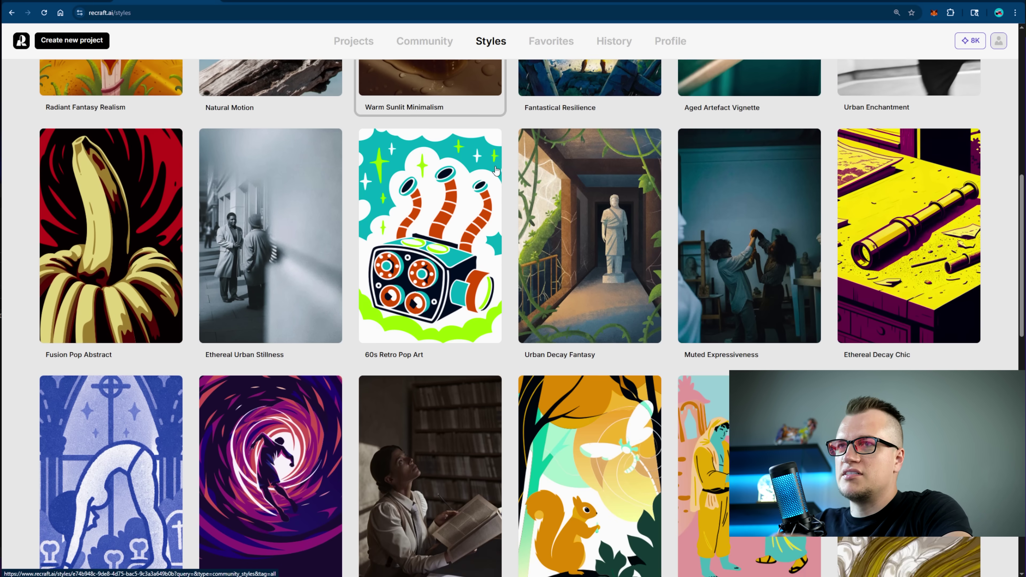
{"action": "scroll", "coordinate": [497, 170], "scroll_direction": "down", "scroll_amount": 15}
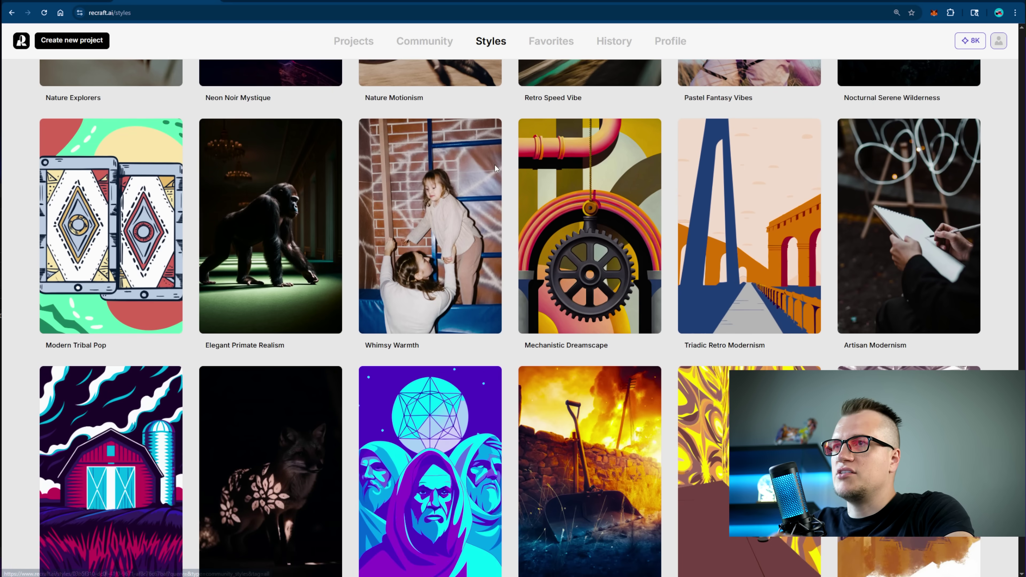